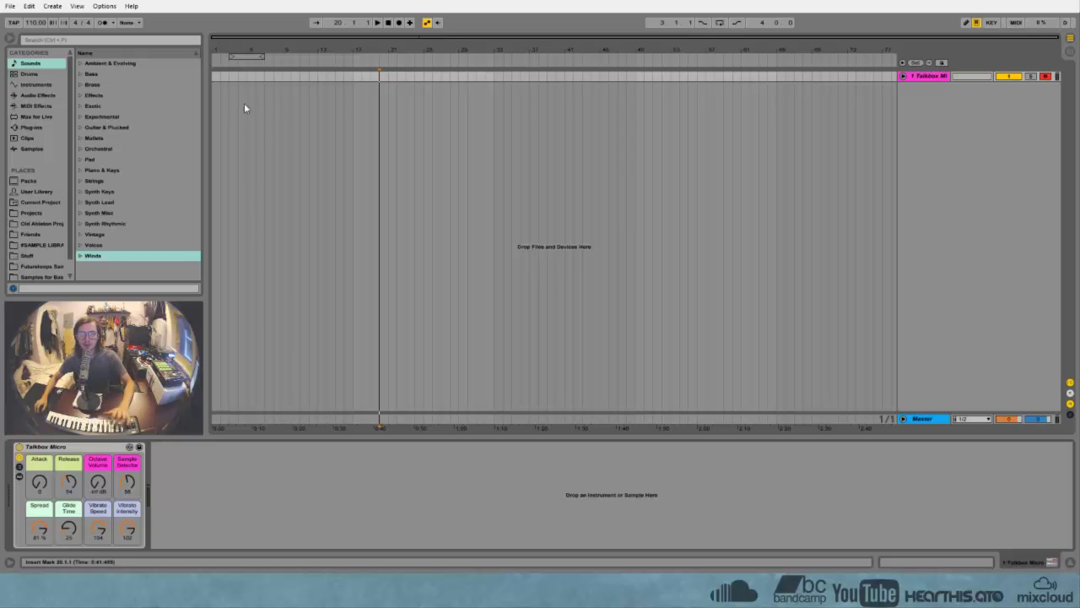
Set the Sample Selector macro to 57, adjust Octave Volume, and show the rack's chains.
{"action": "left_click", "coordinate": [71, 452]}
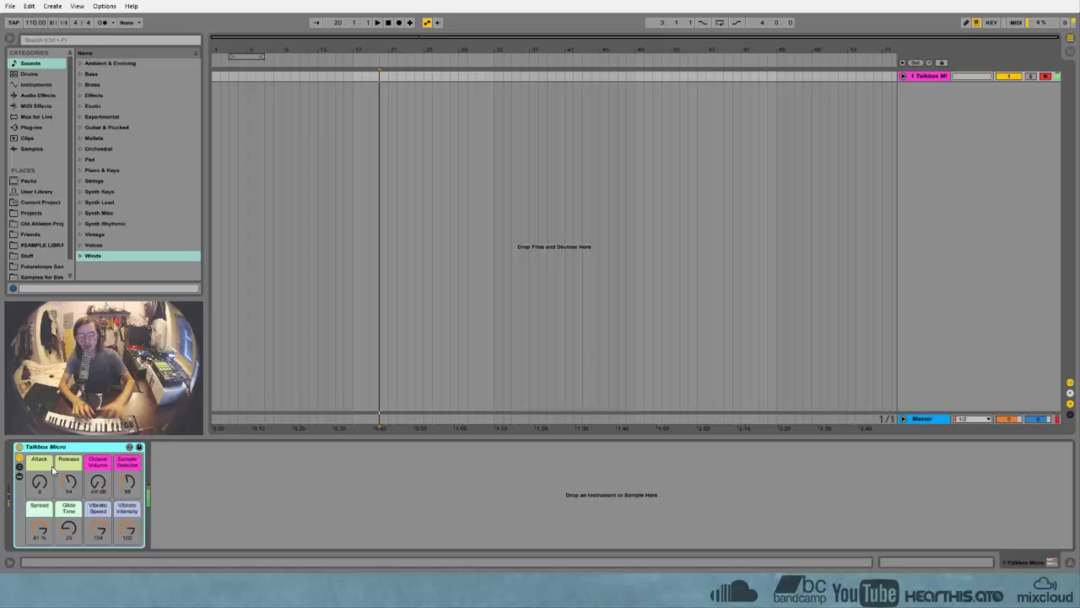
{"action": "left_click_drag", "start_coordinate": [127, 480], "coordinate": [126, 482]}
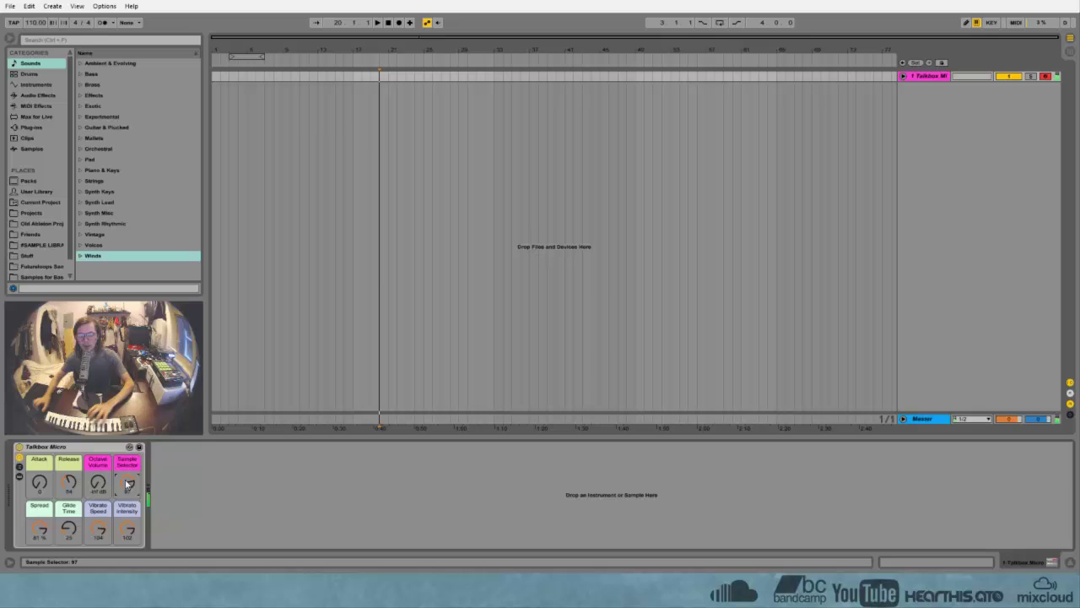
{"action": "left_click_drag", "start_coordinate": [98, 483], "coordinate": [98, 474]}
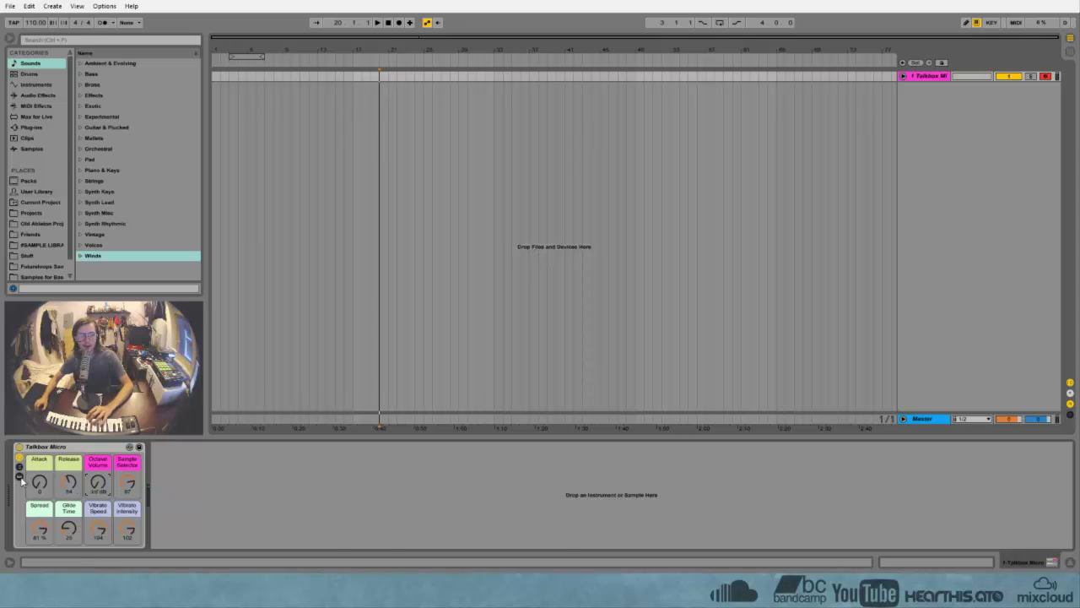
{"action": "left_click", "coordinate": [19, 476]}
Inspect Sub Layer's Warm Up Lows and Multiband Dynamics devices, then select the Samples chain.
{"action": "left_click", "coordinate": [179, 487]}
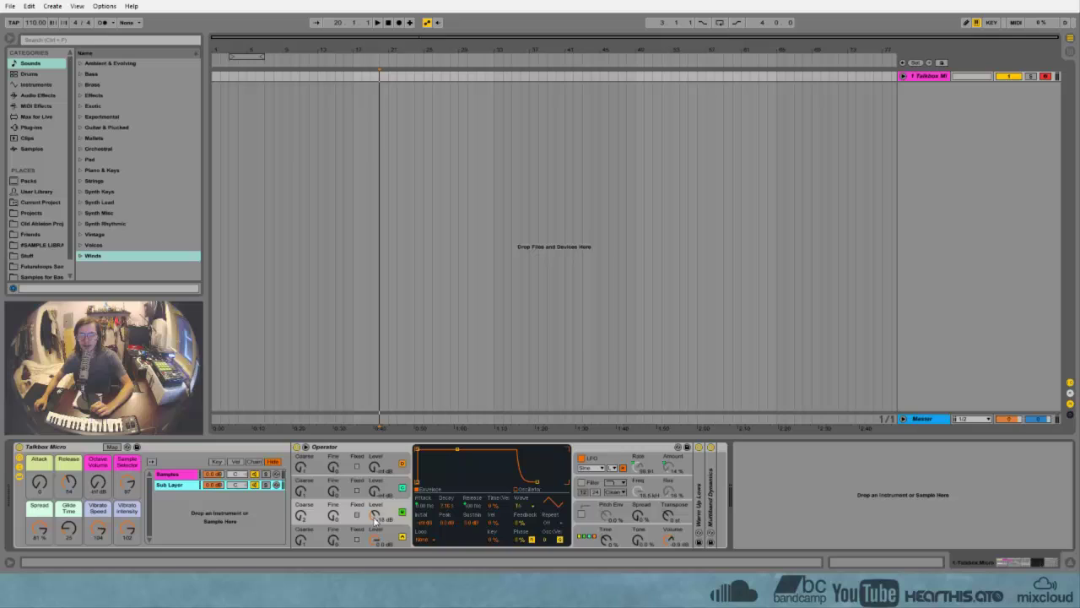
{"action": "double_click", "coordinate": [700, 499]}
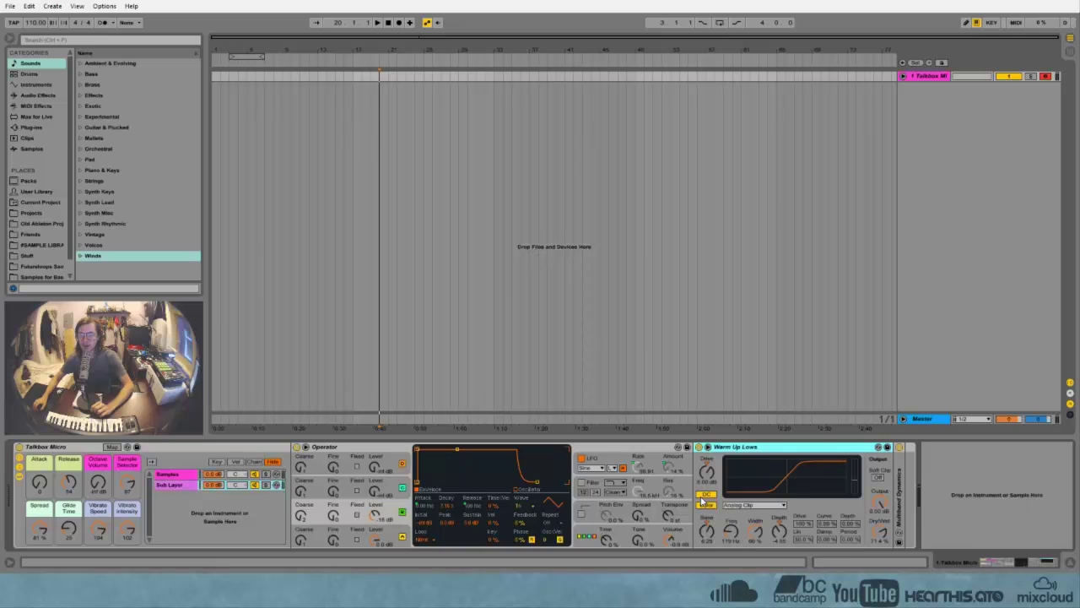
{"action": "double_click", "coordinate": [815, 447]}
{"action": "double_click", "coordinate": [718, 497]}
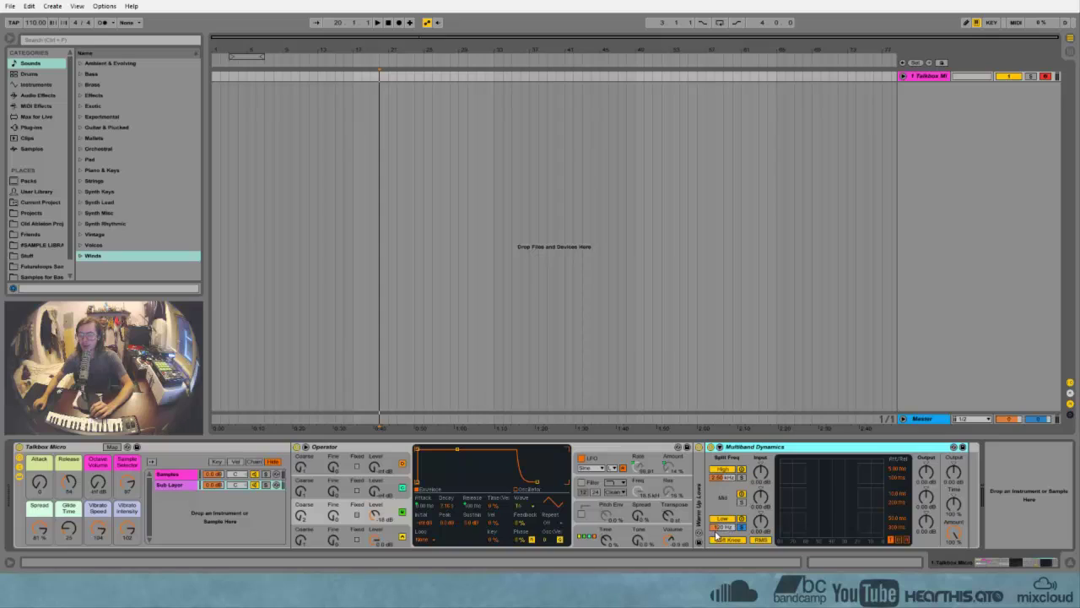
{"action": "double_click", "coordinate": [741, 447]}
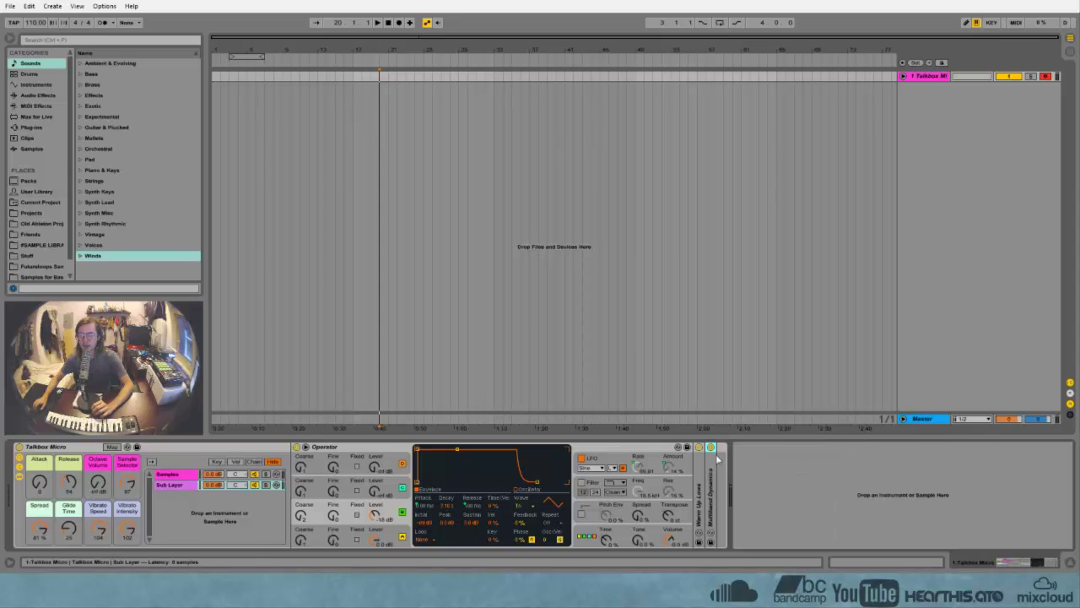
{"action": "left_click", "coordinate": [326, 447]}
{"action": "left_click", "coordinate": [184, 475]}
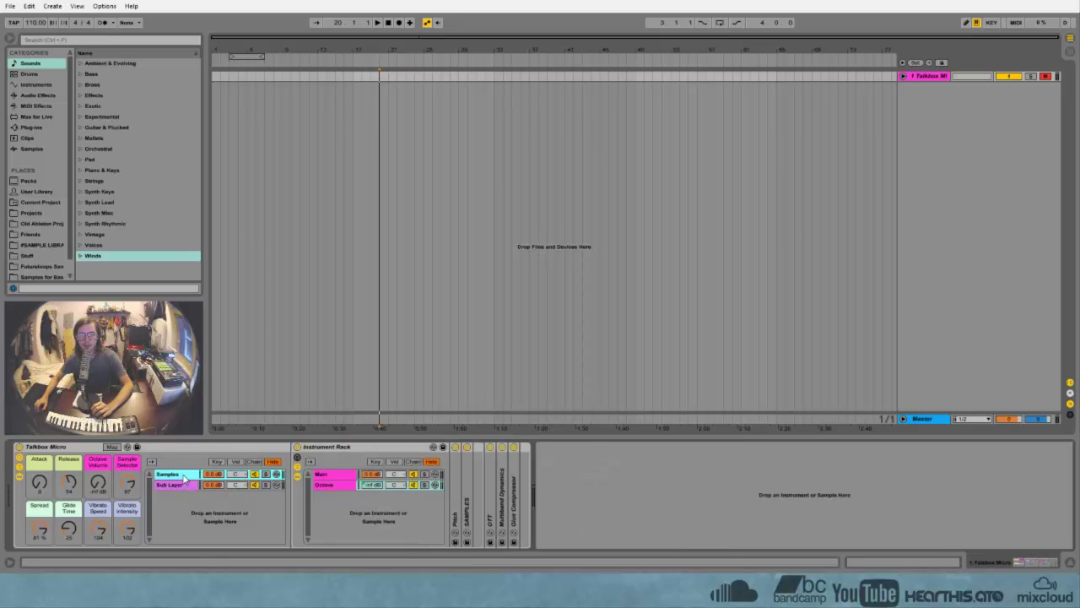
Check the Main and Octave chains, set Octave volume to 0 dB, then undo it.
{"action": "left_click", "coordinate": [329, 476]}
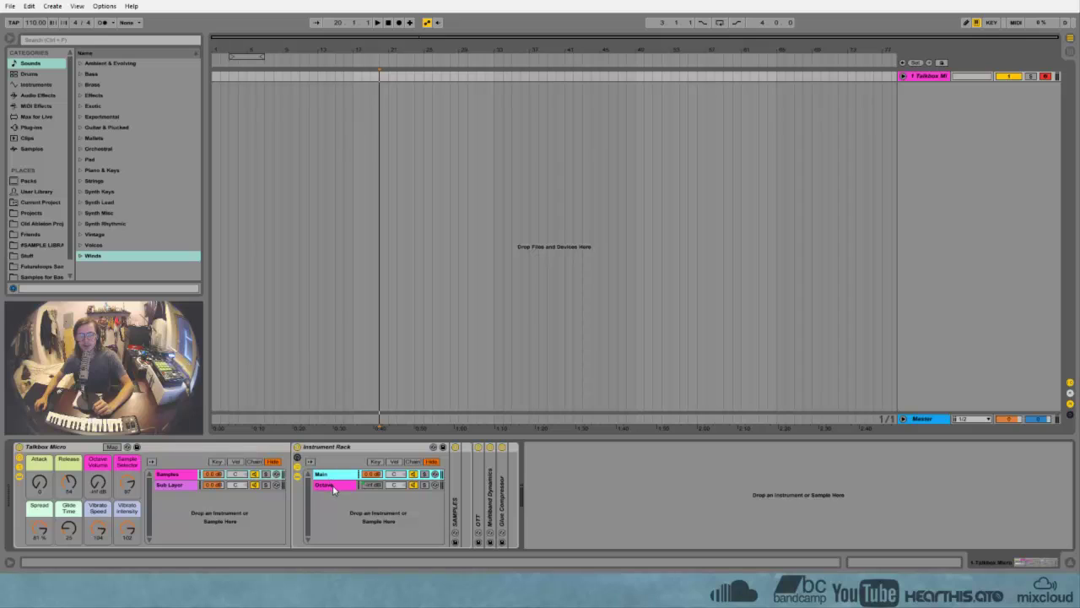
{"action": "left_click", "coordinate": [333, 487]}
{"action": "left_click", "coordinate": [336, 474]}
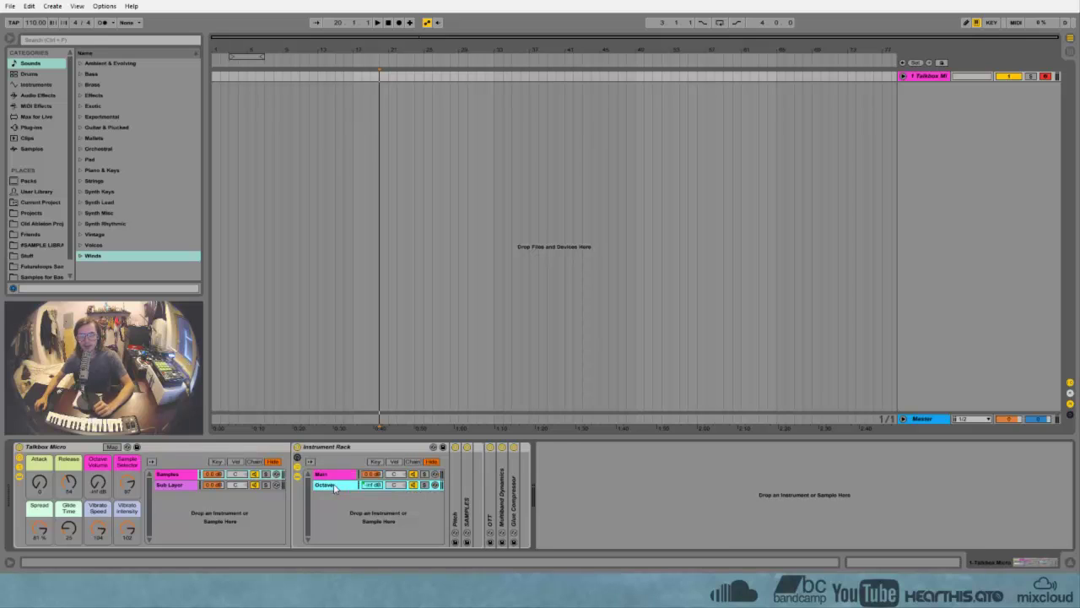
{"action": "left_click", "coordinate": [334, 486]}
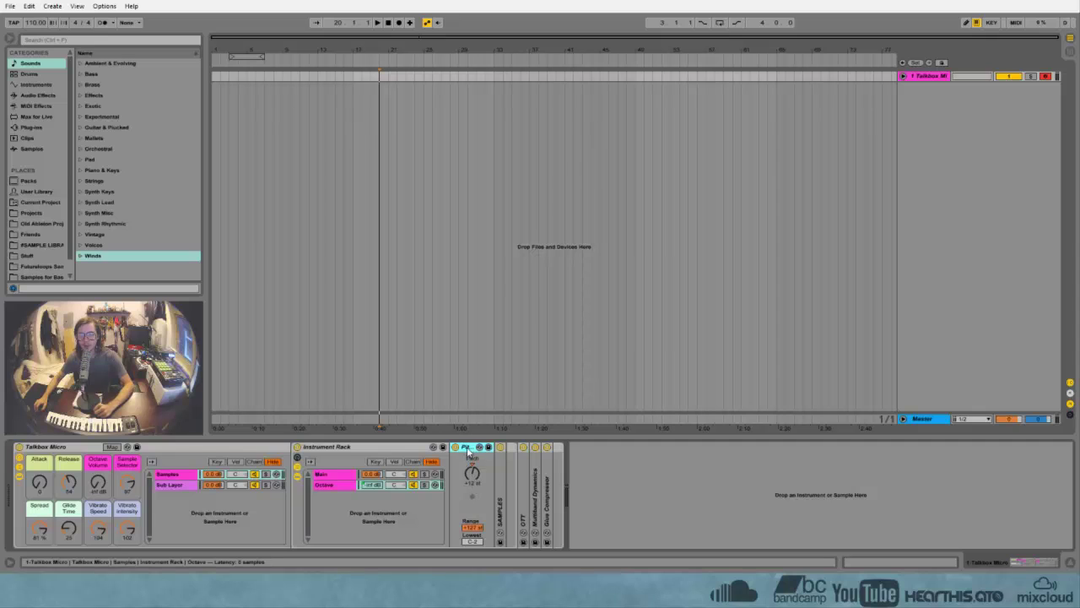
{"action": "left_click", "coordinate": [202, 479]}
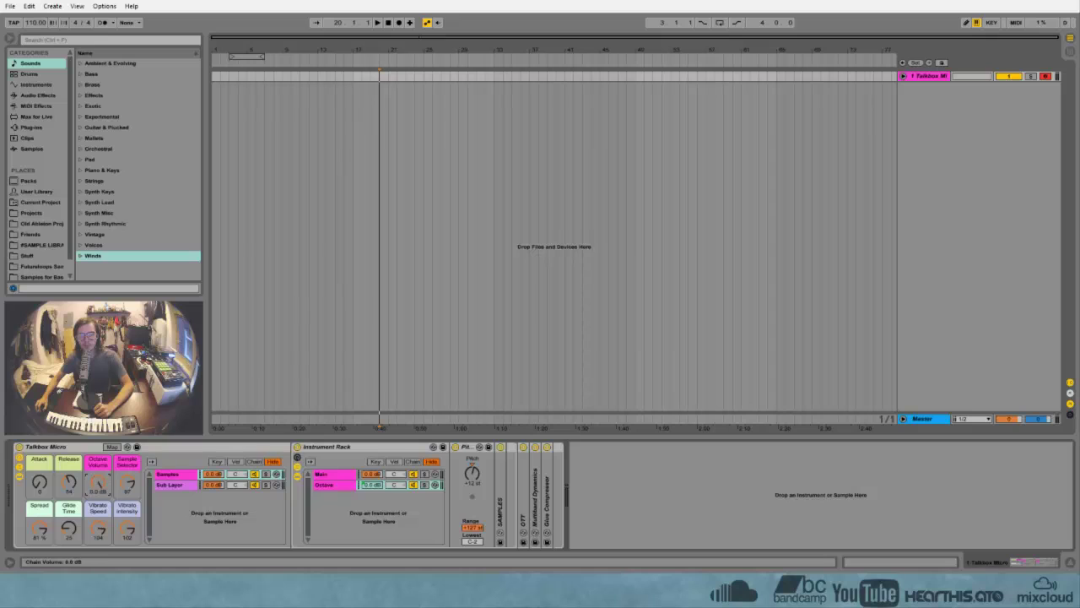
{"action": "left_click", "coordinate": [373, 485]}
{"action": "key", "text": "ctrl+z"}
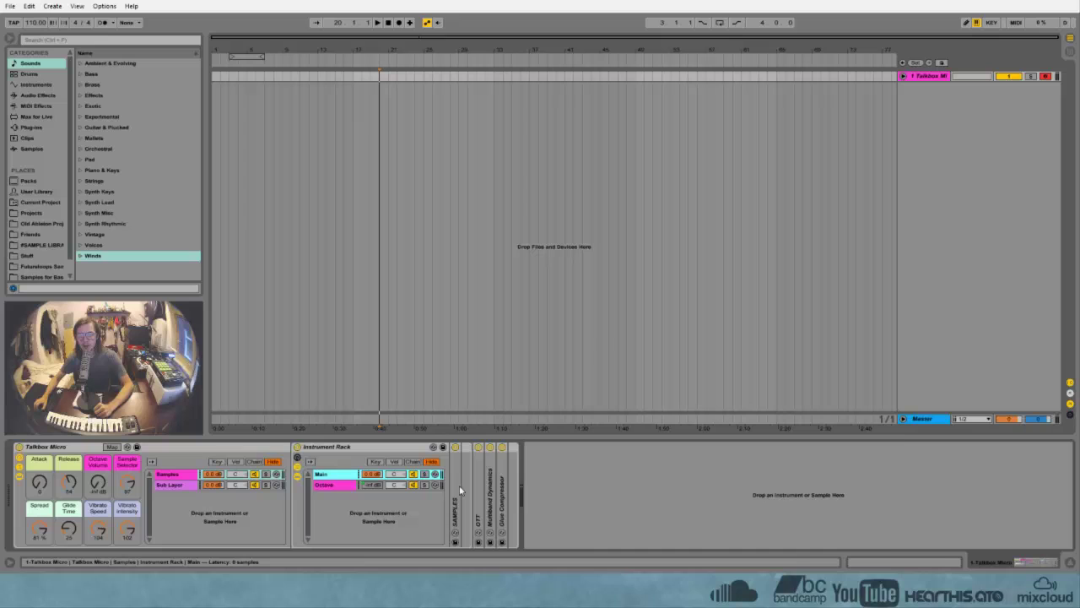
Unfold the SAMPLES Sampler and enlarge its Zone editor to list the vowel zones.
{"action": "double_click", "coordinate": [499, 506]}
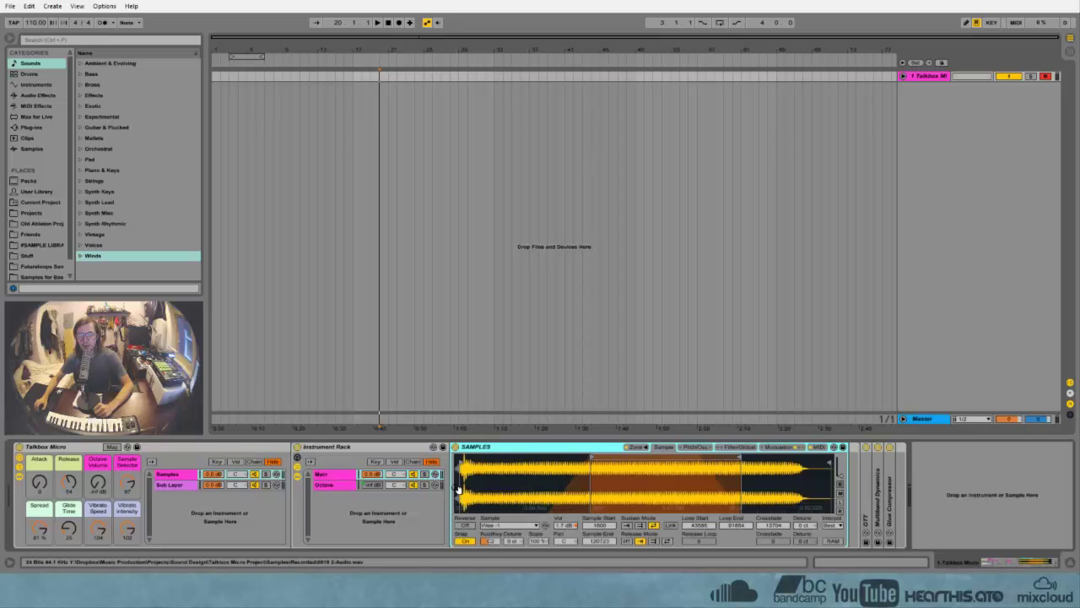
{"action": "left_click", "coordinate": [634, 450]}
{"action": "left_click_drag", "start_coordinate": [550, 366], "coordinate": [555, 181]}
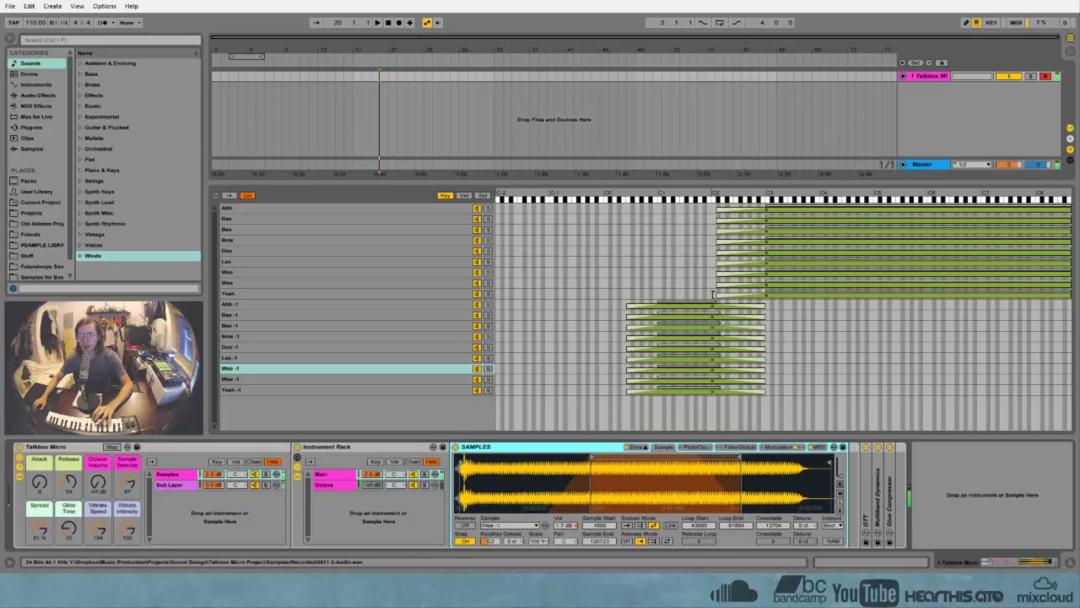
Select the Yeah -1 zone, view Sel ranges, and test zones with the Sample Selector macro.
{"action": "left_click", "coordinate": [453, 305]}
{"action": "left_click", "coordinate": [464, 388]}
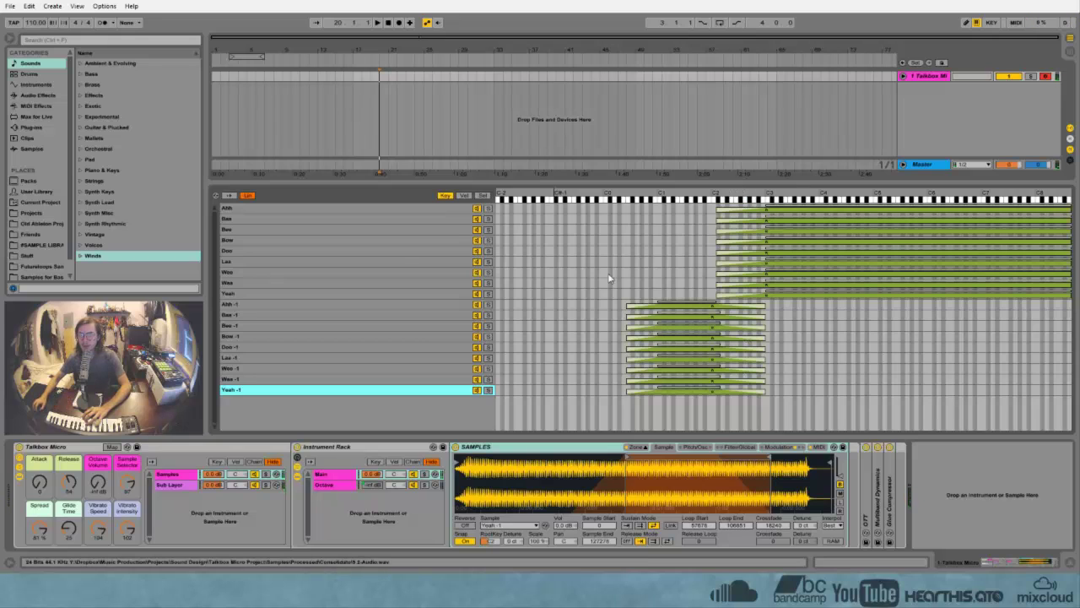
{"action": "left_click", "coordinate": [482, 195]}
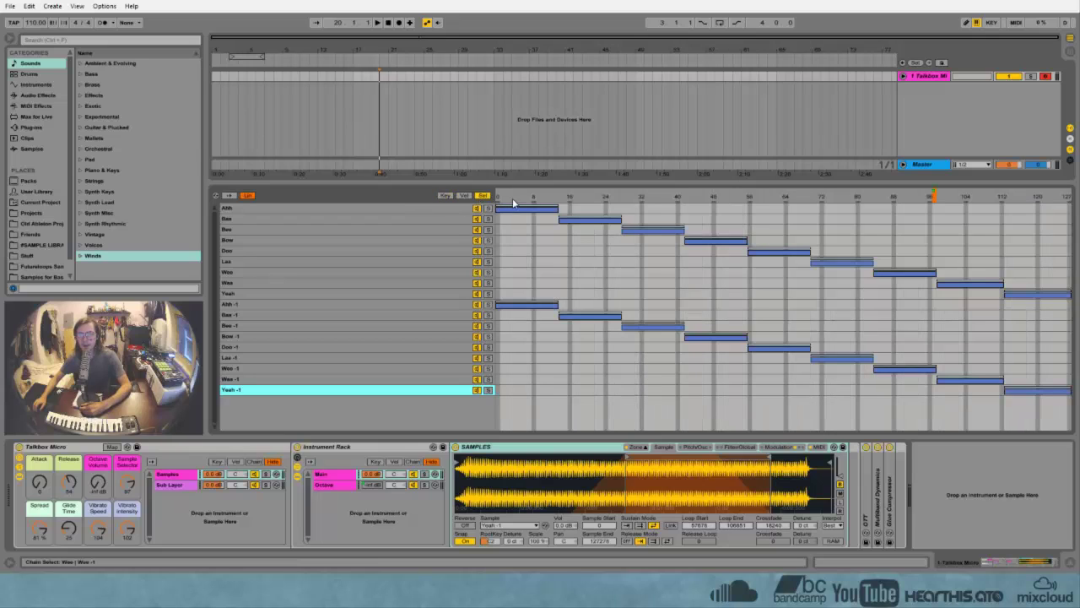
{"action": "left_click", "coordinate": [743, 196]}
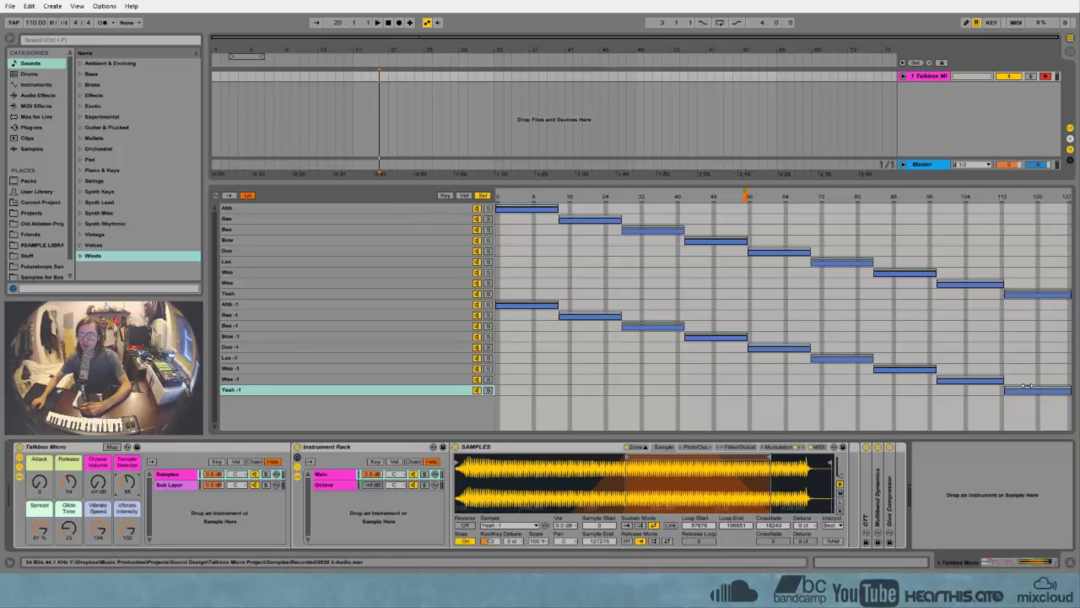
{"action": "left_click_drag", "start_coordinate": [126, 482], "coordinate": [126, 506]}
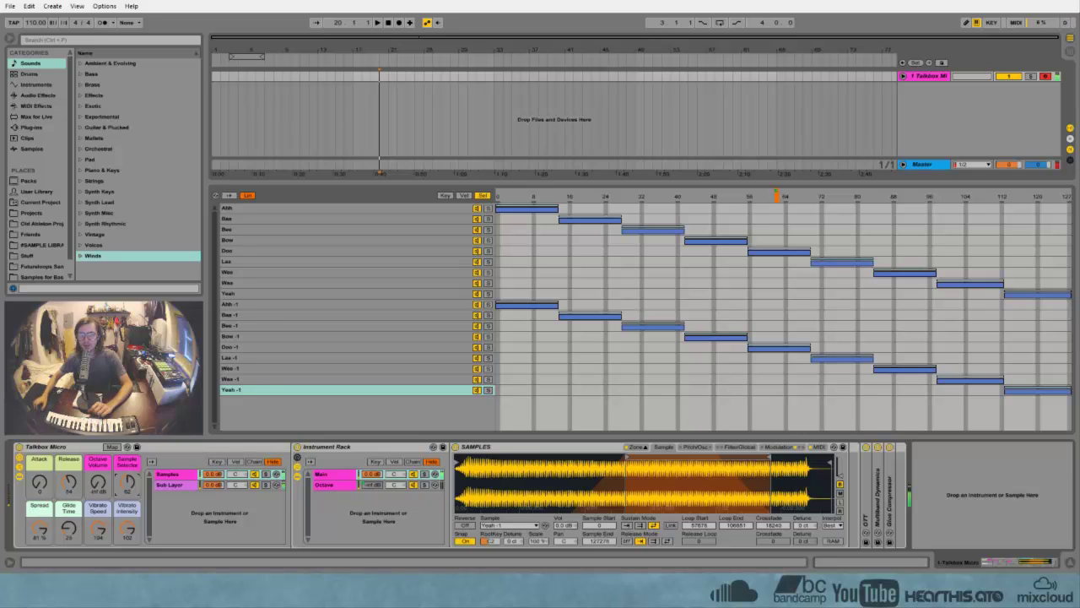
Close the zone editor, save the Live Set, and show the File Management panel.
{"action": "key", "text": "ctrl+z"}
{"action": "key", "text": "ctrl+z"}
{"action": "key", "text": "ctrl+z"}
{"action": "key", "text": "ctrl+z"}
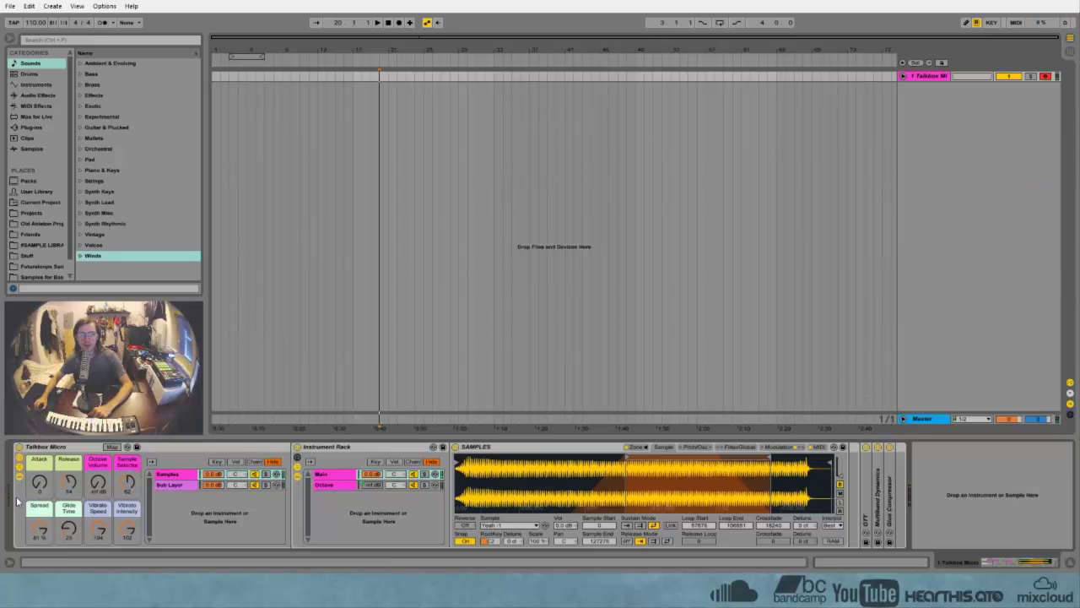
{"action": "left_click", "coordinate": [321, 74]}
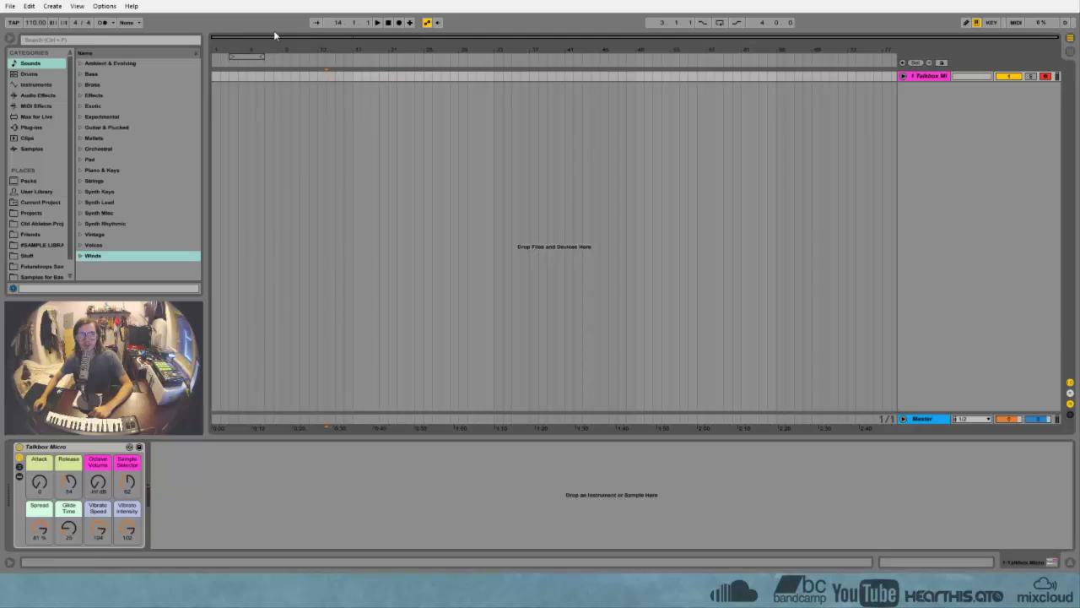
{"action": "left_click", "coordinate": [10, 6]}
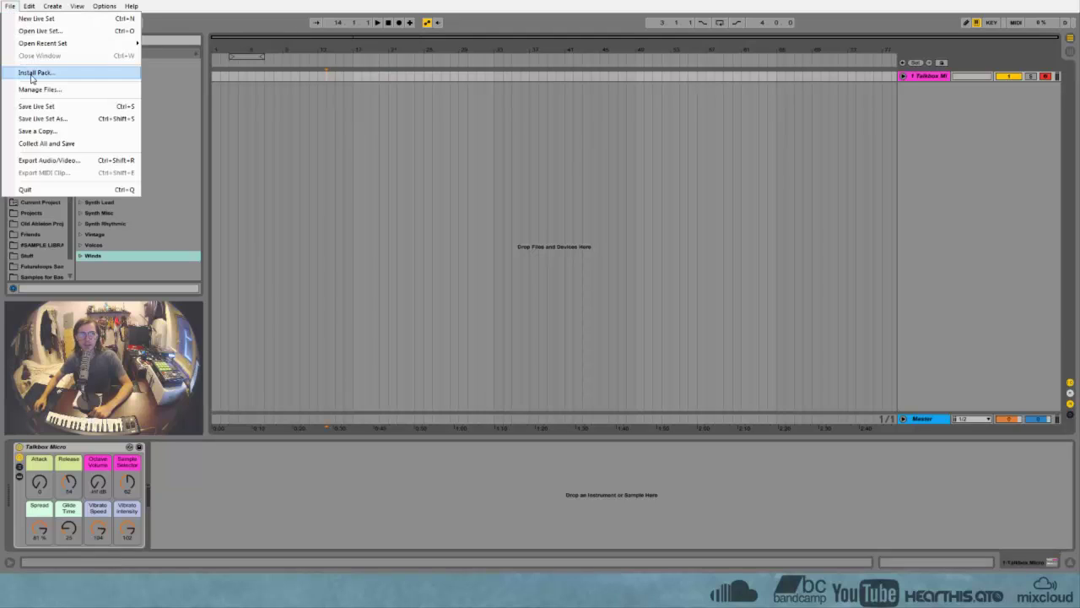
{"action": "left_click", "coordinate": [50, 106]}
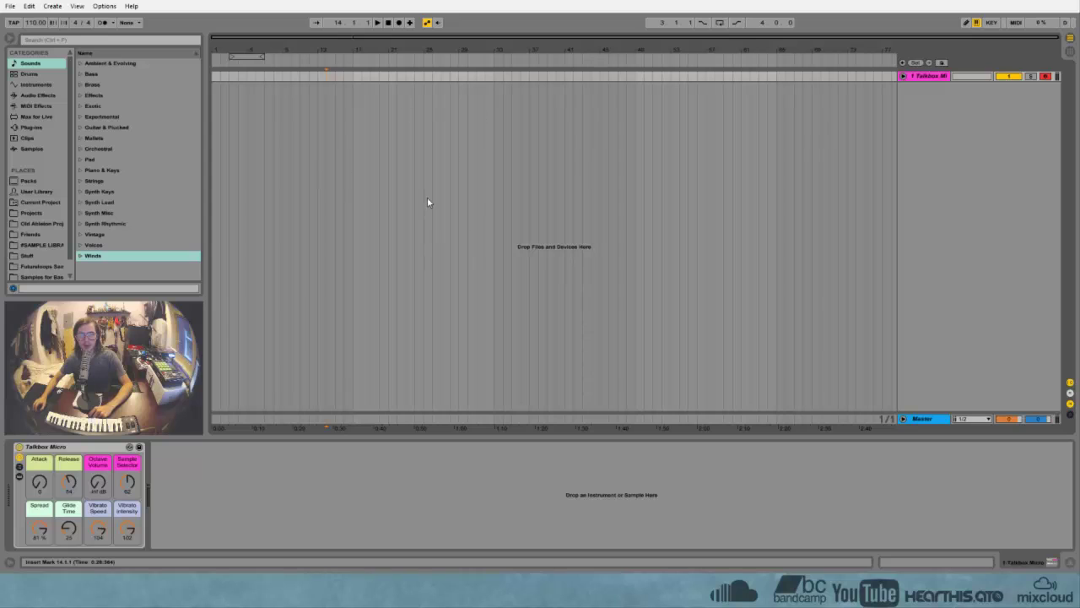
{"action": "left_click", "coordinate": [77, 6]}
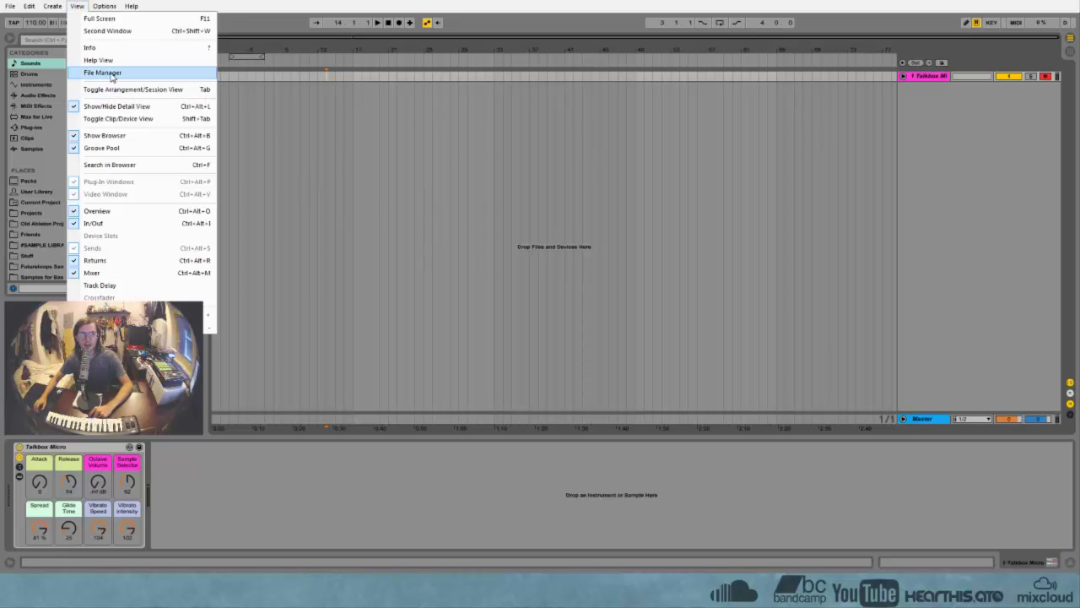
{"action": "left_click", "coordinate": [112, 74]}
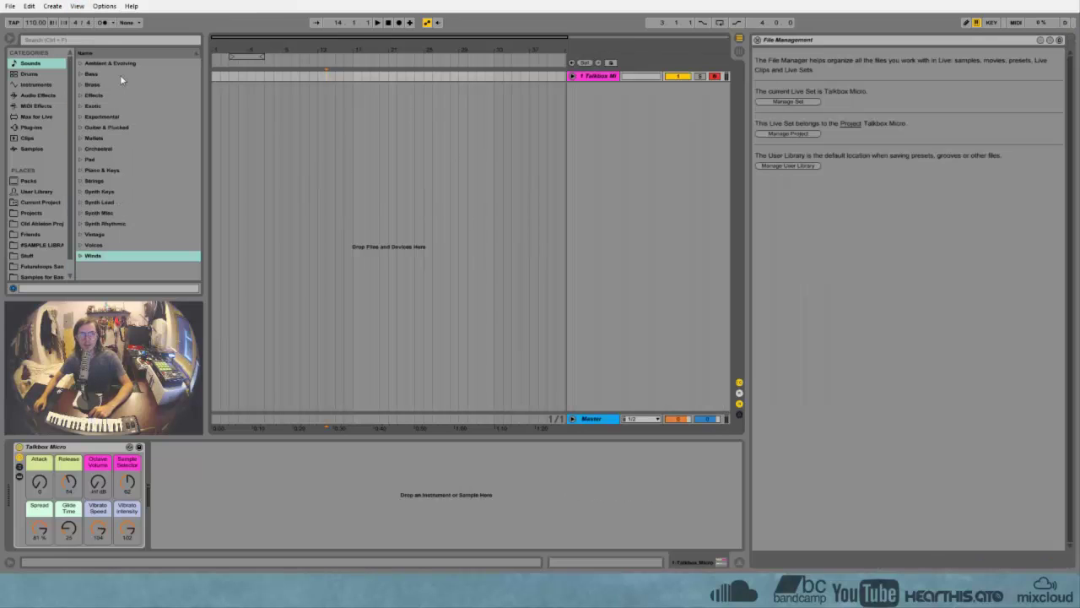
Pack the Talkbox Micro project as Talkbox Micro.alp on the Desktop.
{"action": "left_click", "coordinate": [790, 133]}
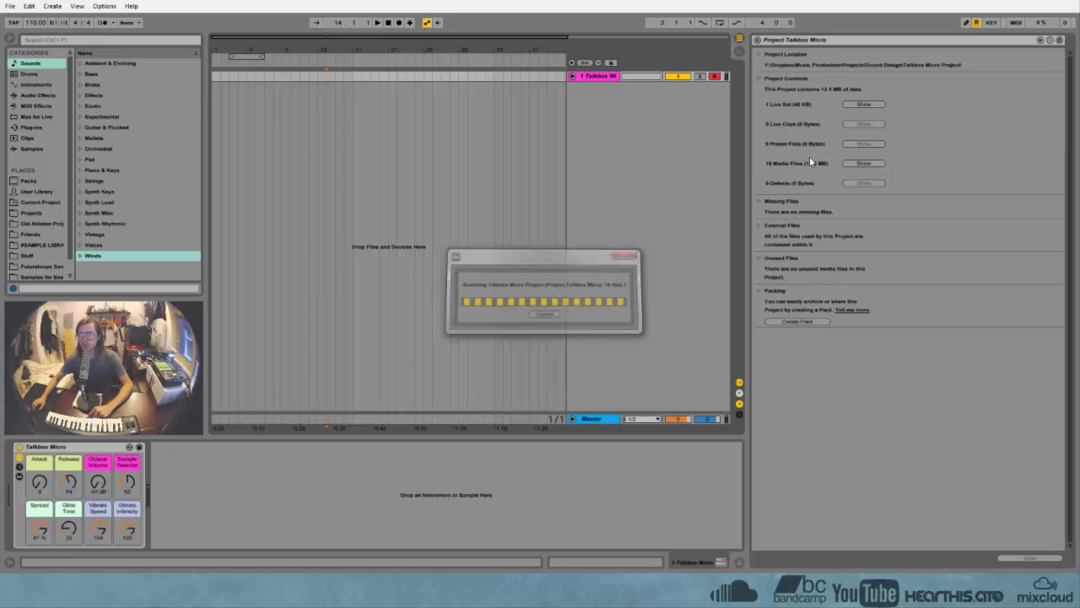
{"action": "left_click", "coordinate": [801, 322]}
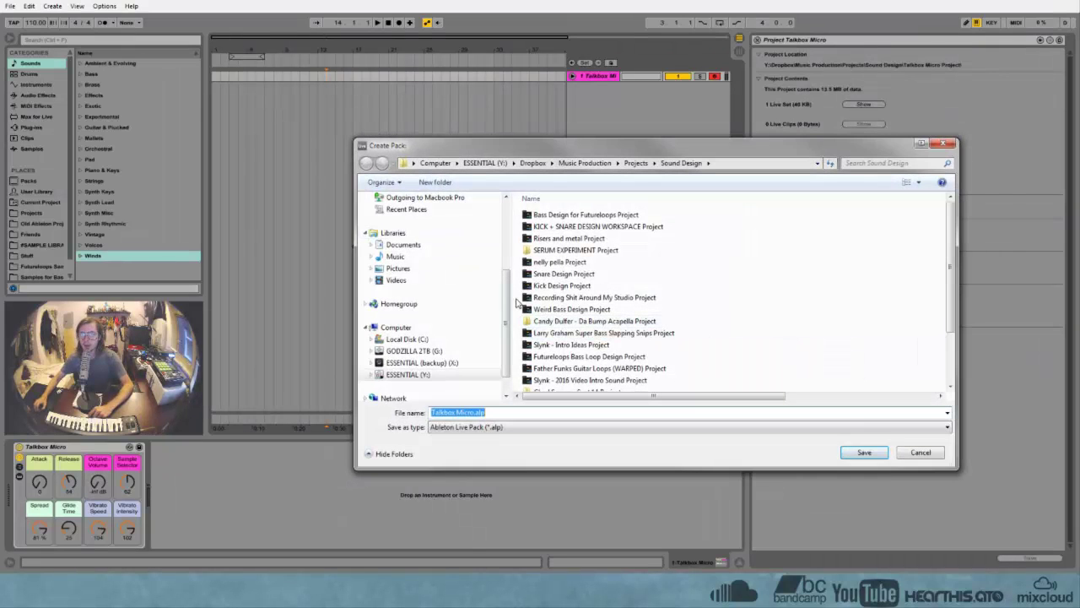
{"action": "scroll", "coordinate": [419, 220], "scroll_direction": "up", "scroll_amount": 5}
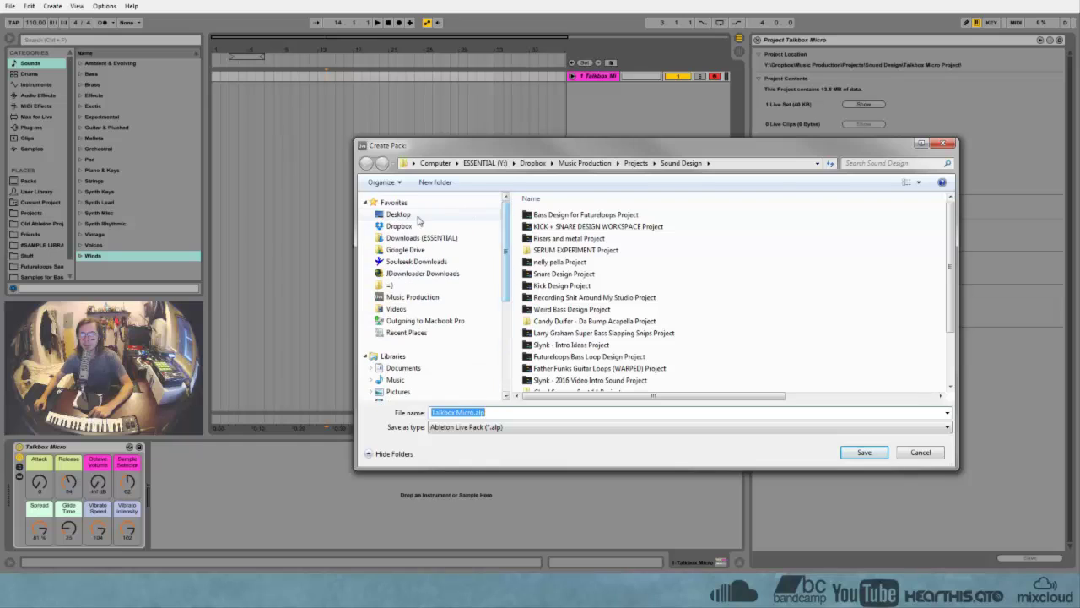
{"action": "left_click", "coordinate": [399, 214]}
{"action": "left_click", "coordinate": [854, 450]}
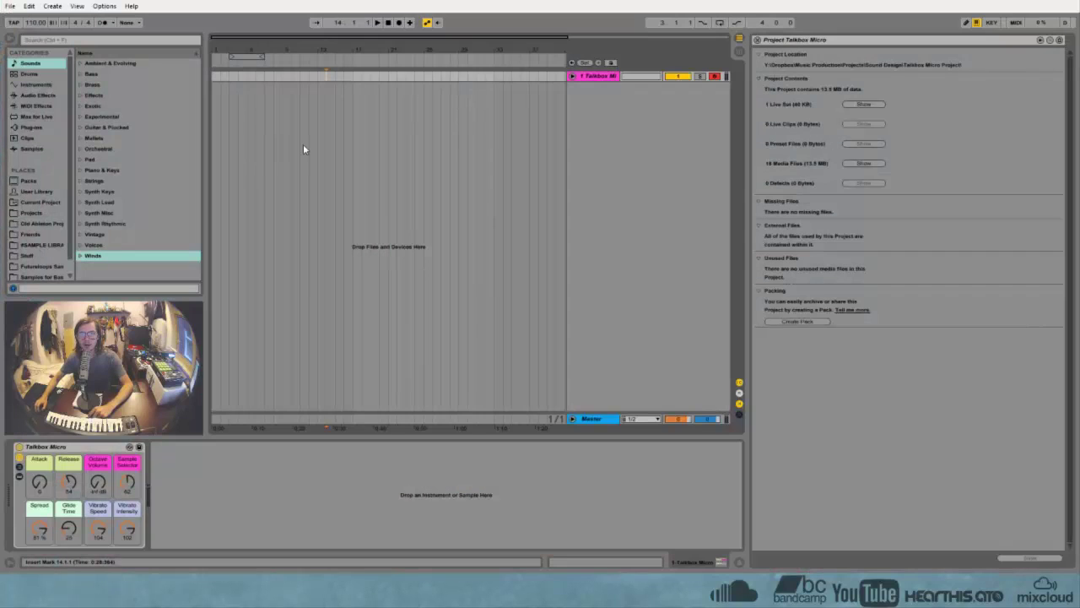
Start a new empty Live Set and install the Talkbox Micro pack to the Desktop.
{"action": "left_click", "coordinate": [756, 39]}
{"action": "left_click", "coordinate": [11, 6]}
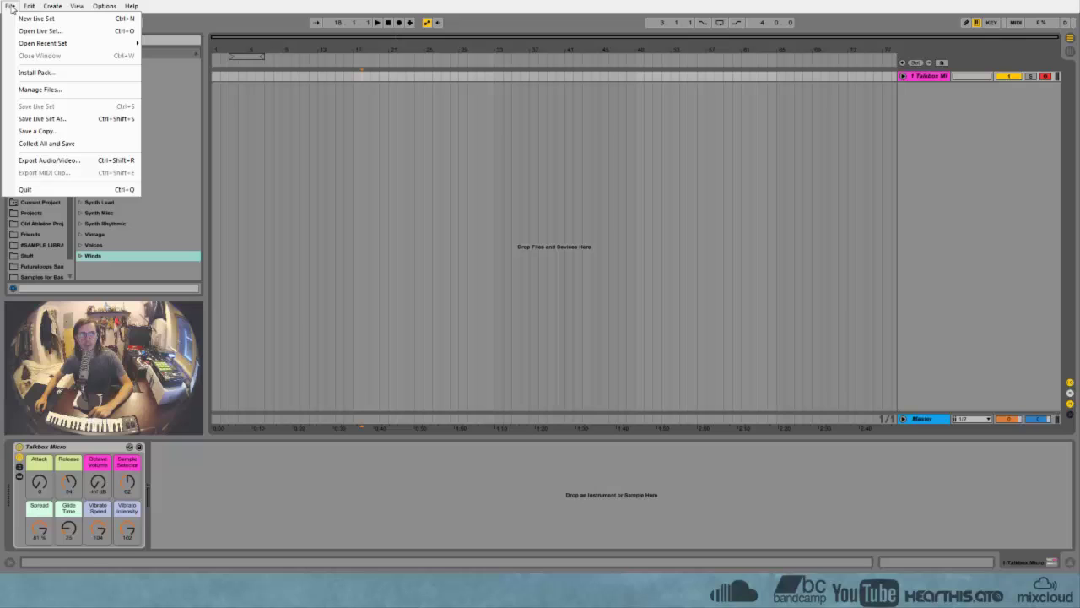
{"action": "left_click", "coordinate": [25, 18]}
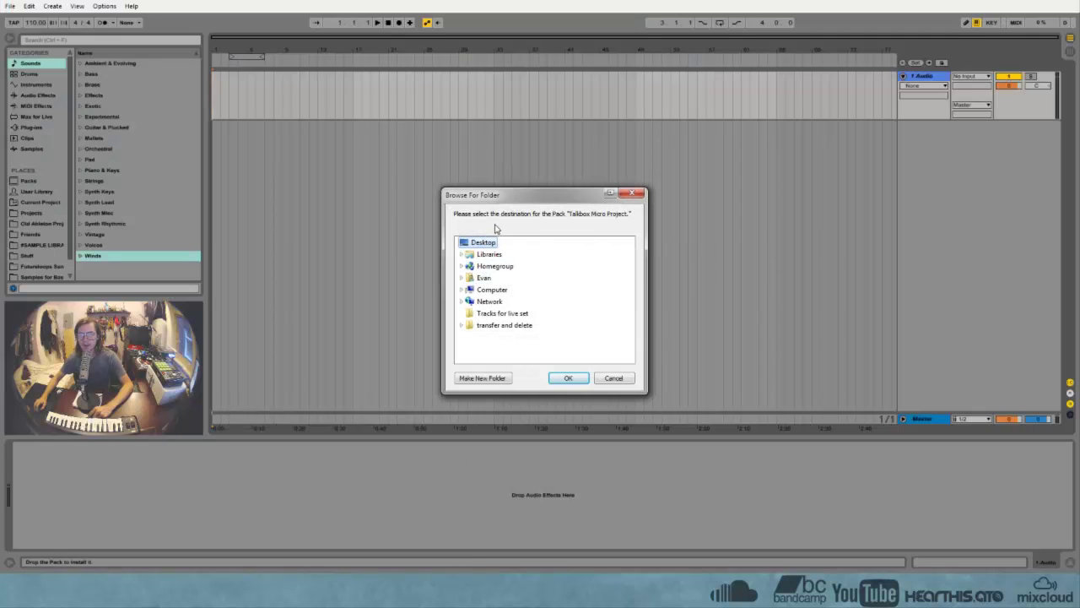
{"action": "left_click", "coordinate": [568, 379]}
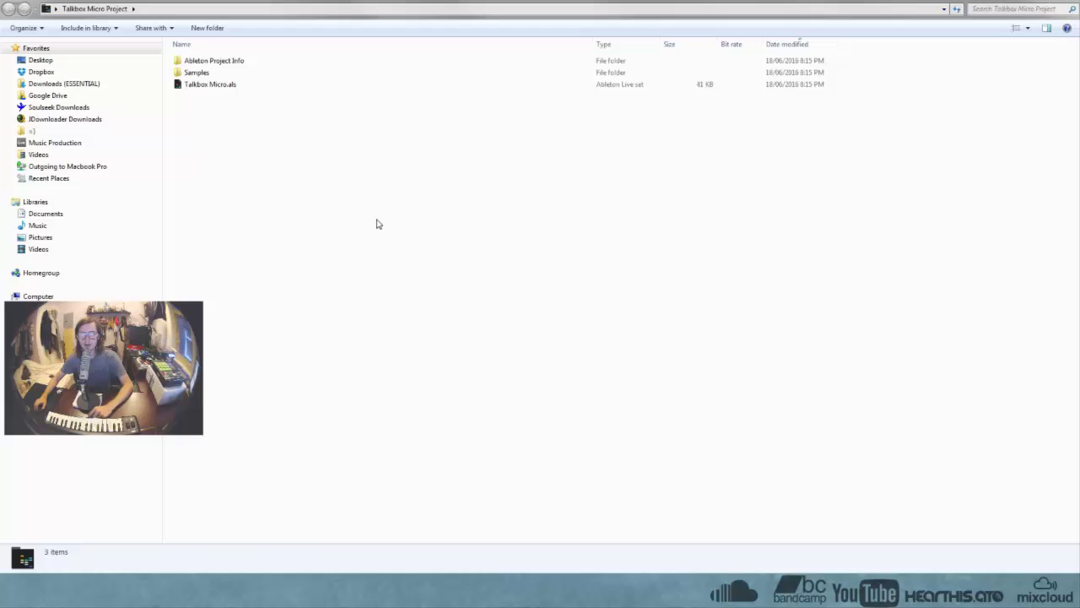
Open Talkbox Micro.als from the installed project folder in Live.
{"action": "double_click", "coordinate": [213, 85]}
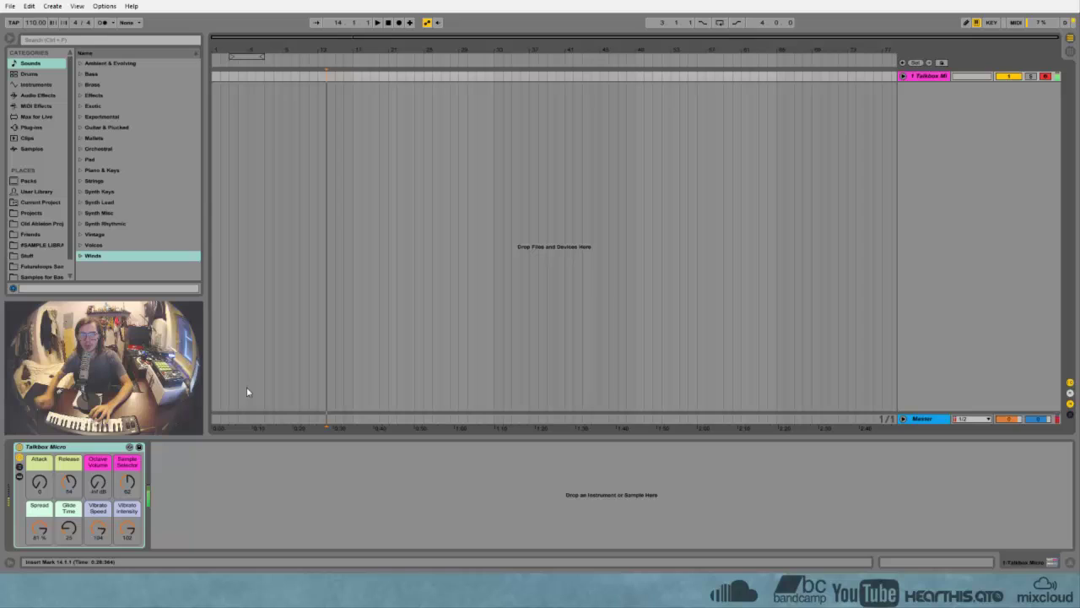
Delete the old Talkbox Micro.adg preset from the User Library and confirm moving it to trash.
{"action": "left_click", "coordinate": [95, 453]}
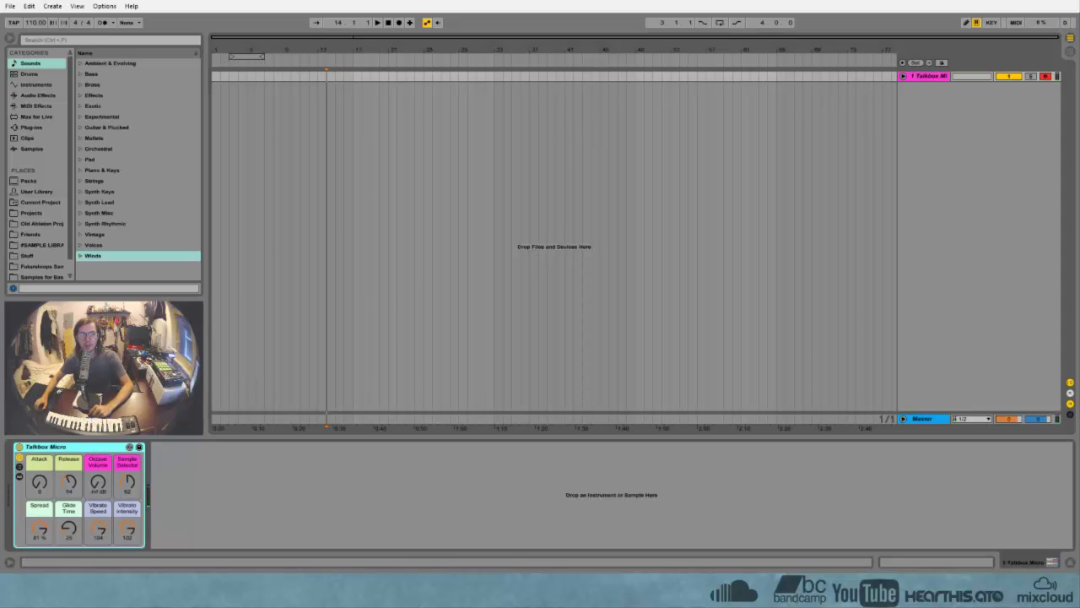
{"action": "left_click", "coordinate": [34, 191]}
{"action": "left_click", "coordinate": [105, 453]}
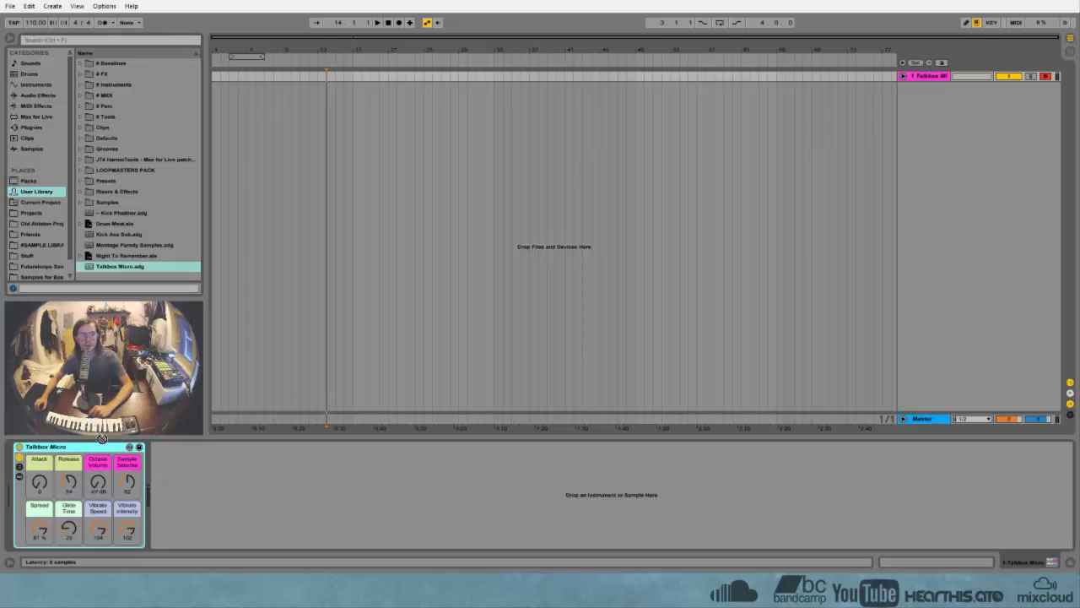
{"action": "left_click", "coordinate": [118, 271]}
{"action": "key", "text": "Delete"}
{"action": "key", "text": "Return"}
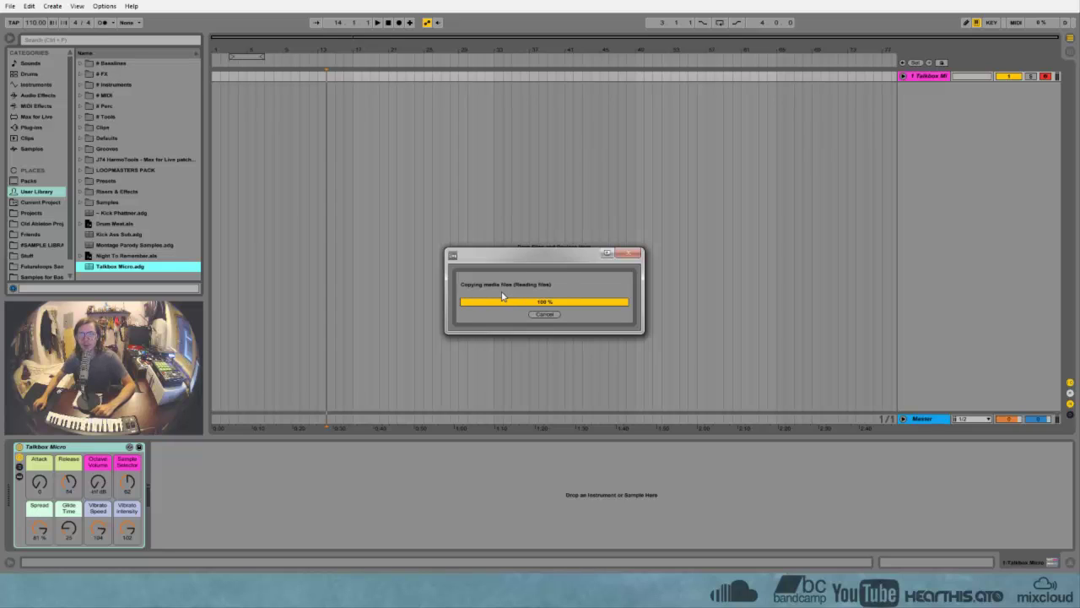
Start a new Live Set without saving and drag Talkbox Micro.adg onto a new track.
{"action": "left_click", "coordinate": [10, 6]}
{"action": "left_click", "coordinate": [23, 19]}
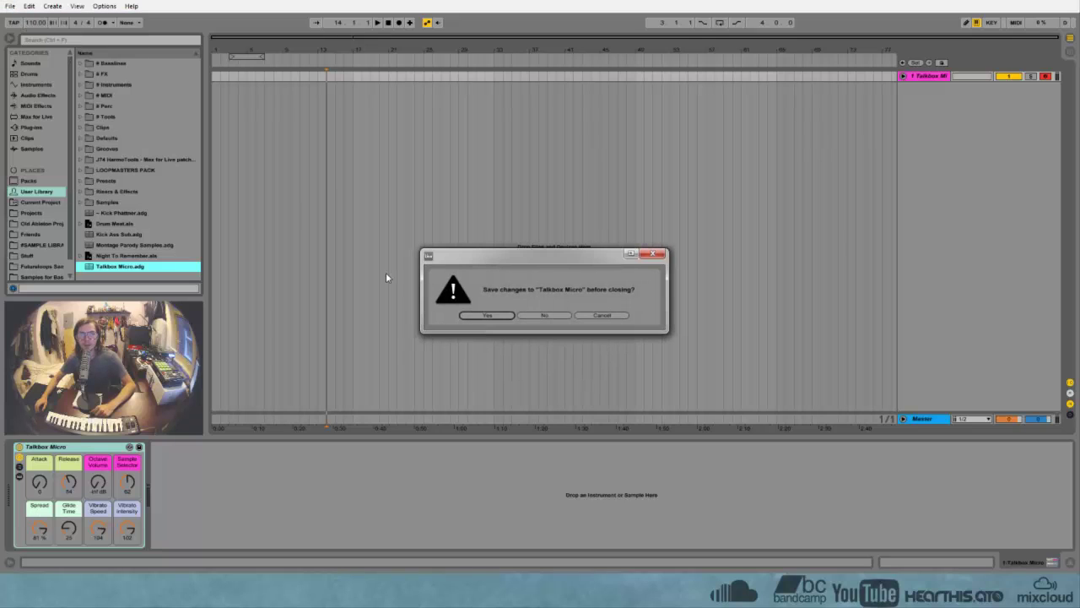
{"action": "left_click", "coordinate": [547, 316]}
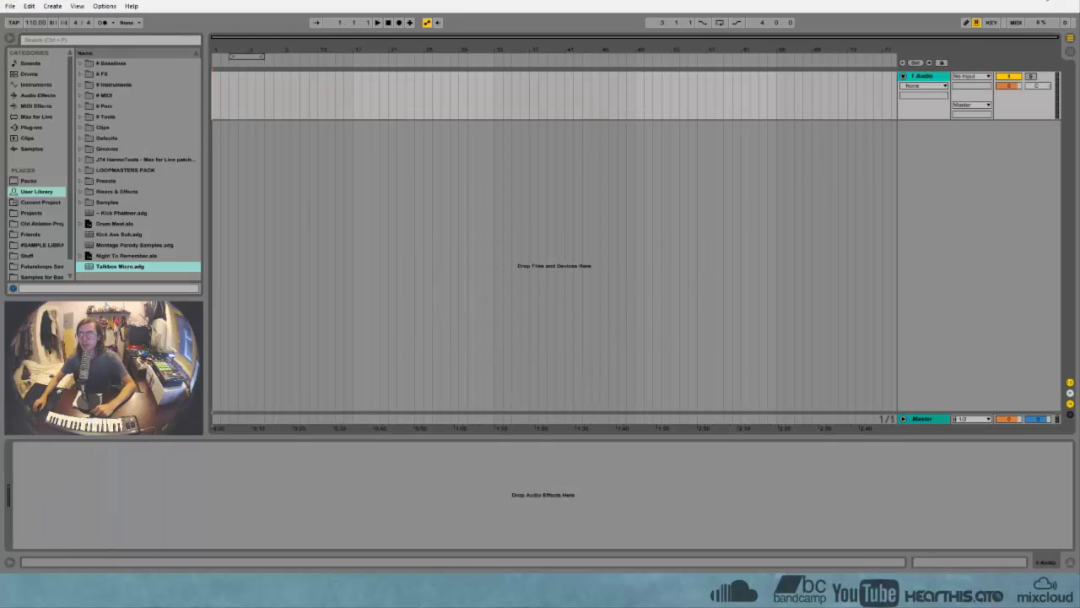
{"action": "key", "text": "alt+Tab"}
{"action": "key", "text": "super+d"}
{"action": "left_click_drag", "start_coordinate": [112, 268], "coordinate": [485, 159]}
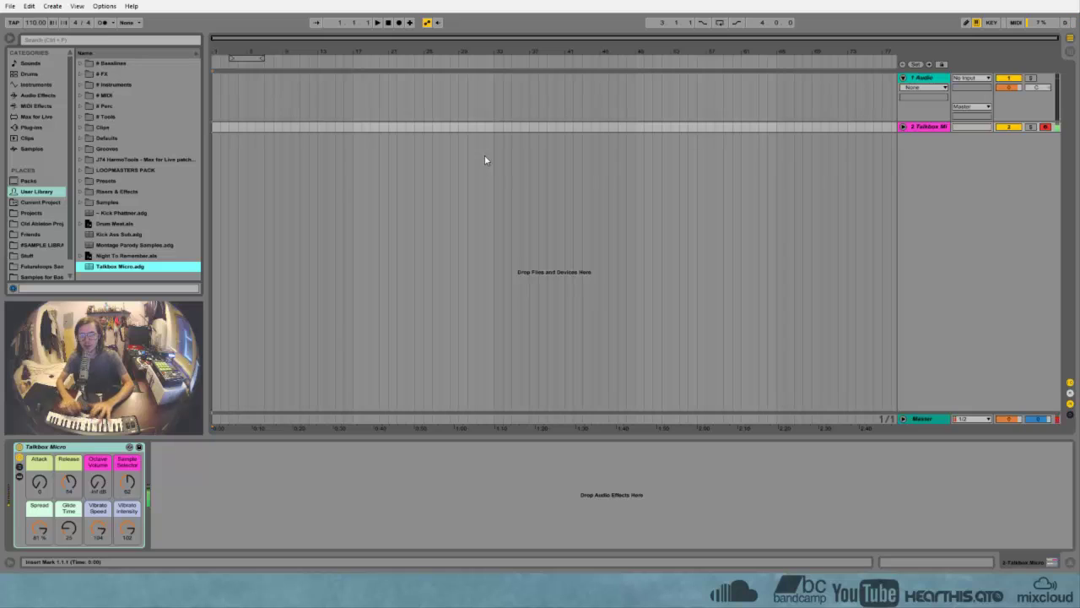
Open the recent set So Cool V2 New Vocals.als, discarding the untitled set.
{"action": "left_click", "coordinate": [11, 6]}
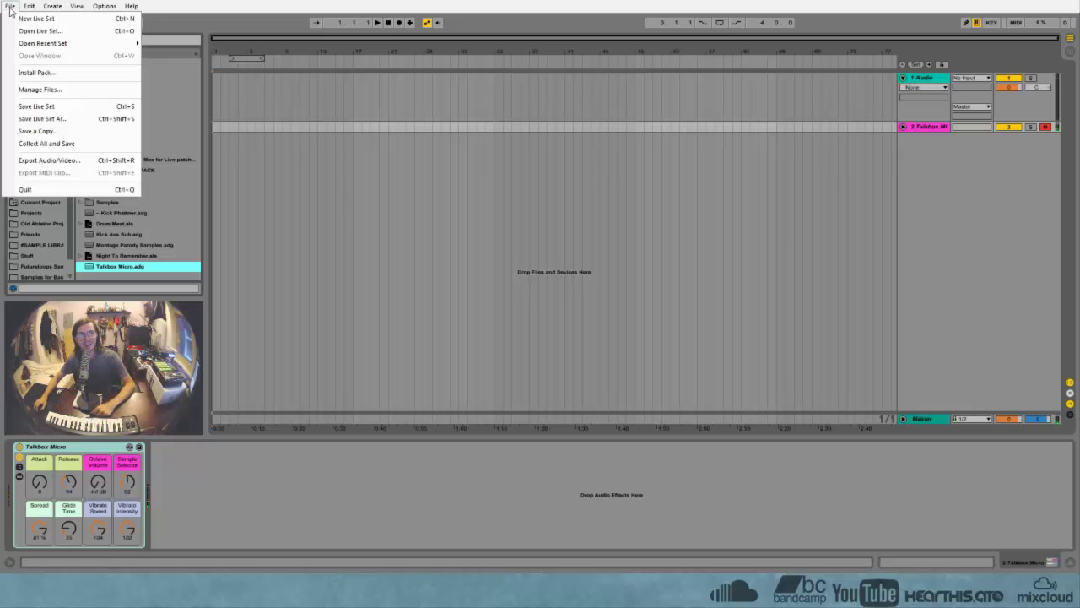
{"action": "mouse_move", "coordinate": [42, 43]}
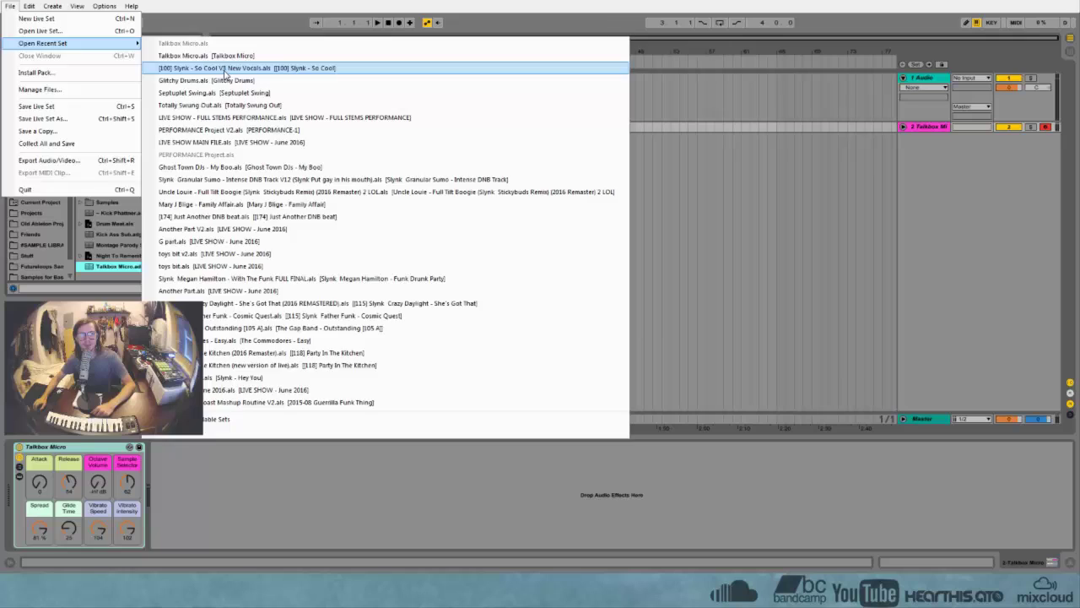
{"action": "left_click", "coordinate": [338, 67]}
{"action": "left_click", "coordinate": [545, 315]}
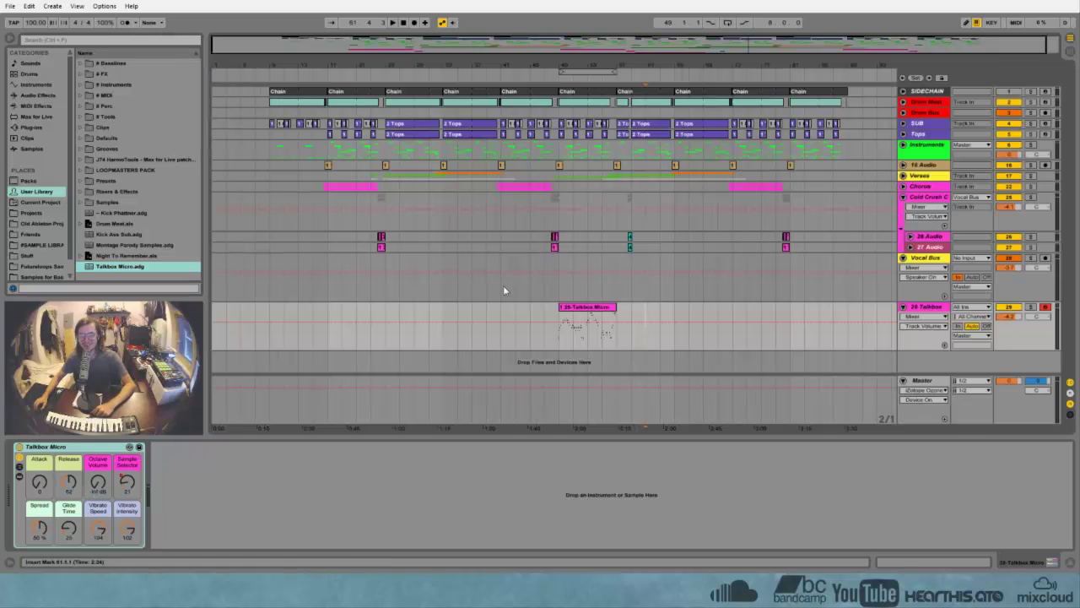
Play the song from the Vocal Bus lane and zoom in on the Talkbox clip's Sample Selector automation.
{"action": "left_click", "coordinate": [533, 290]}
{"action": "key", "text": "space"}
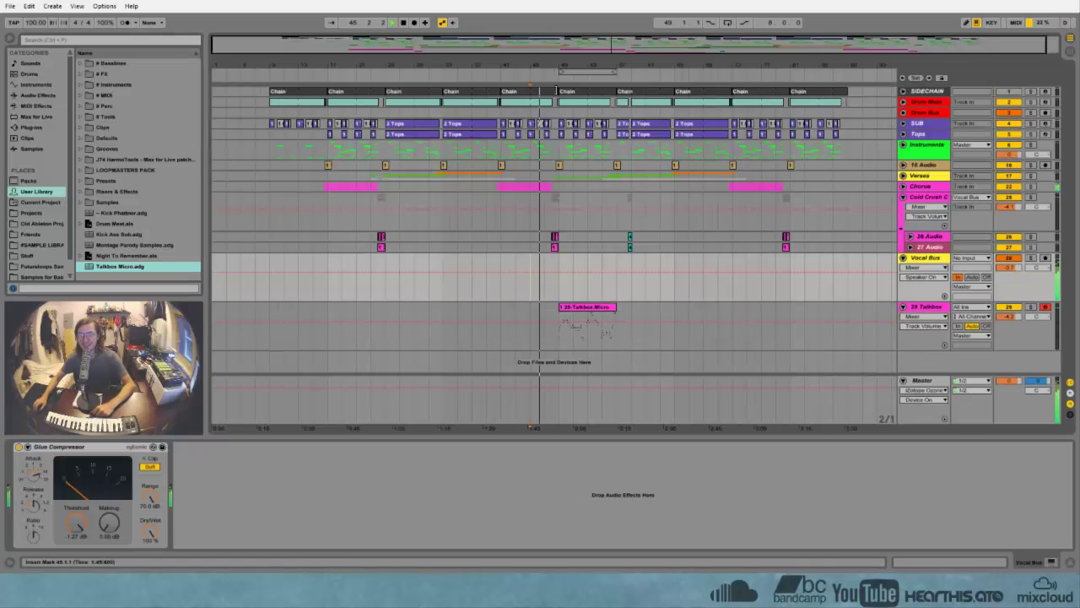
{"action": "left_click", "coordinate": [618, 305]}
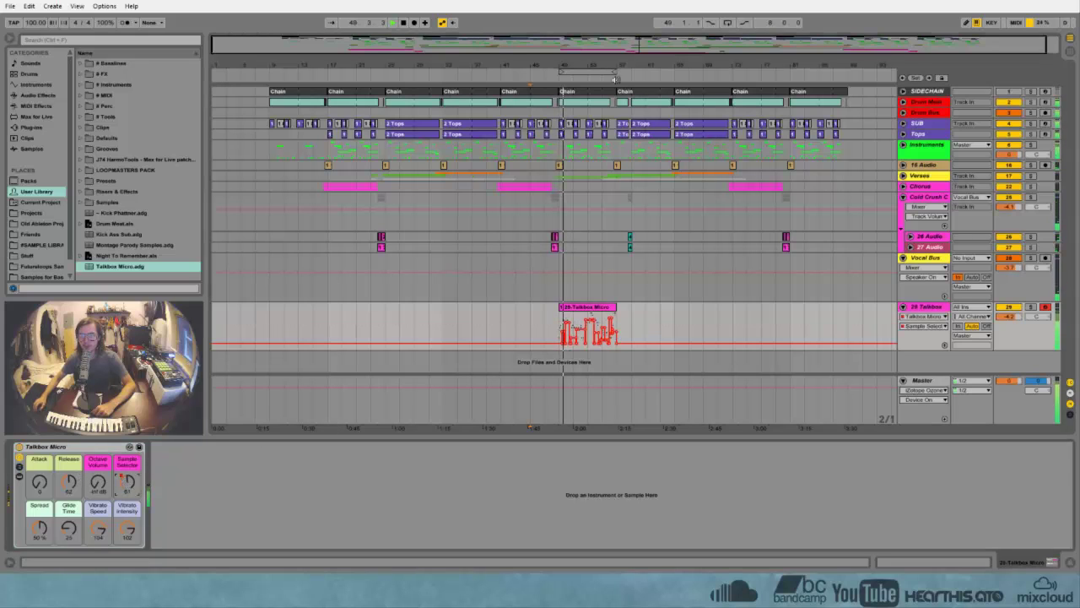
{"action": "scroll", "coordinate": [603, 334], "scroll_direction": "up", "scroll_amount": 3}
{"action": "scroll", "coordinate": [603, 329], "scroll_direction": "up", "scroll_amount": 2}
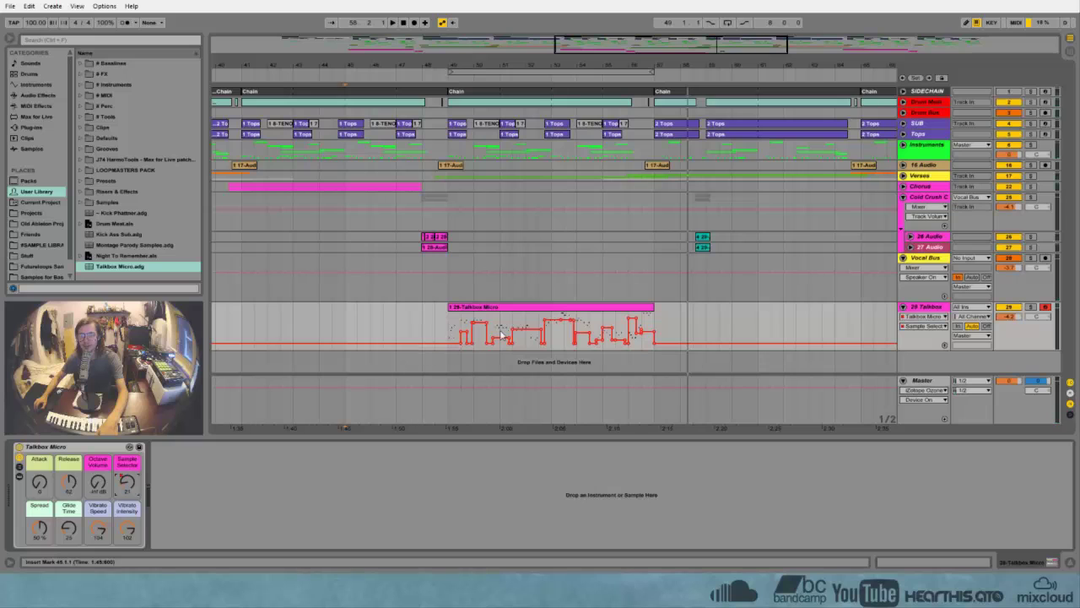
Solo the Talkbox track, loop two short passages of its clip, then focus the Talkbox Micro rack.
{"action": "key", "text": "plus"}
{"action": "key", "text": "plus"}
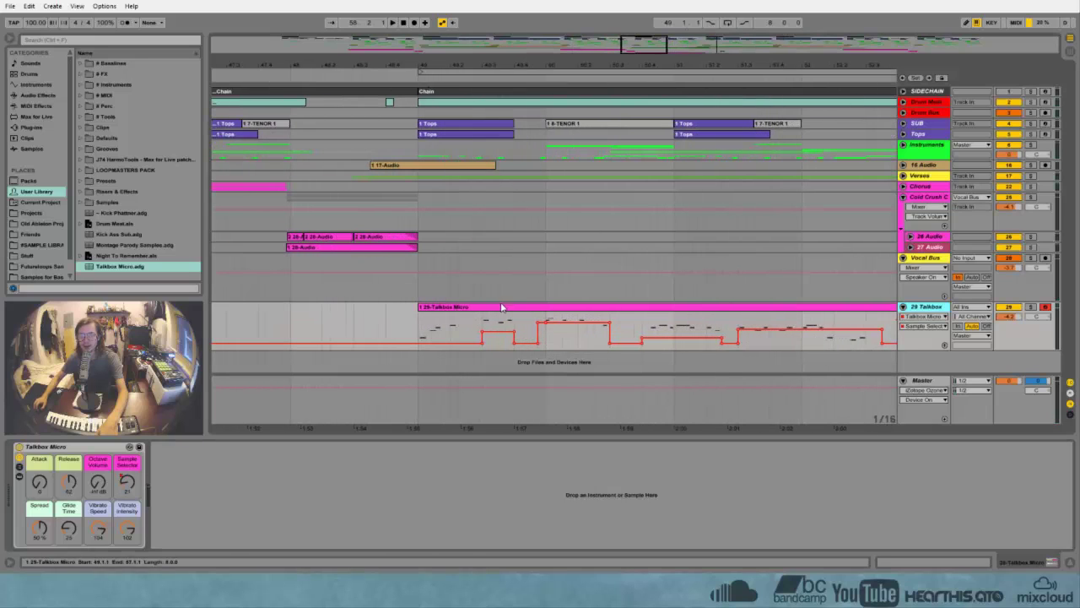
{"action": "left_click_drag", "start_coordinate": [481, 329], "coordinate": [514, 330]}
{"action": "left_click", "coordinate": [1030, 308]}
{"action": "key", "text": "space"}
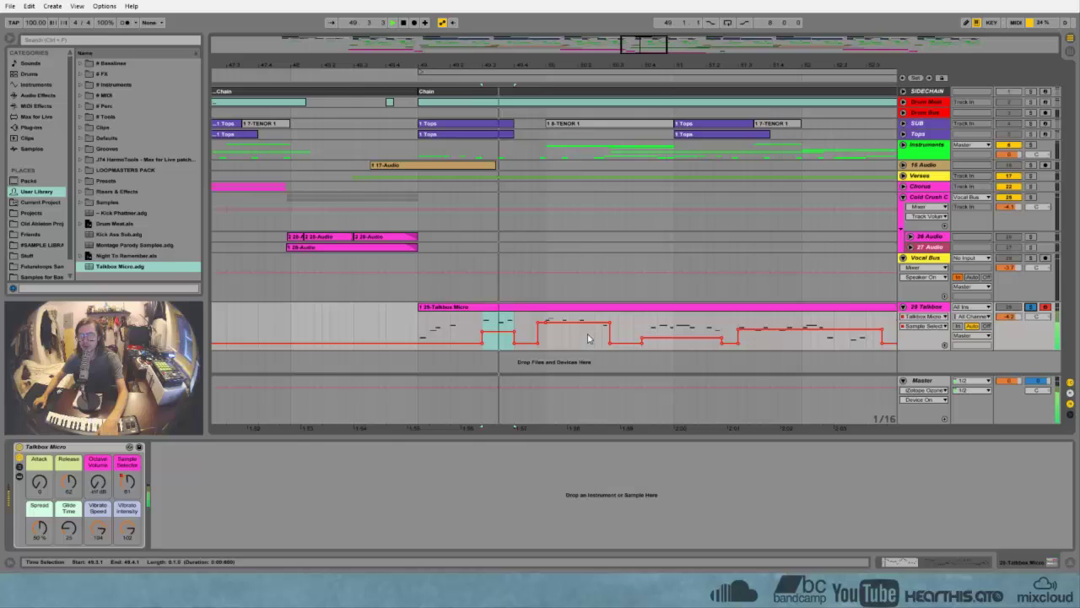
{"action": "left_click_drag", "start_coordinate": [420, 329], "coordinate": [466, 326]}
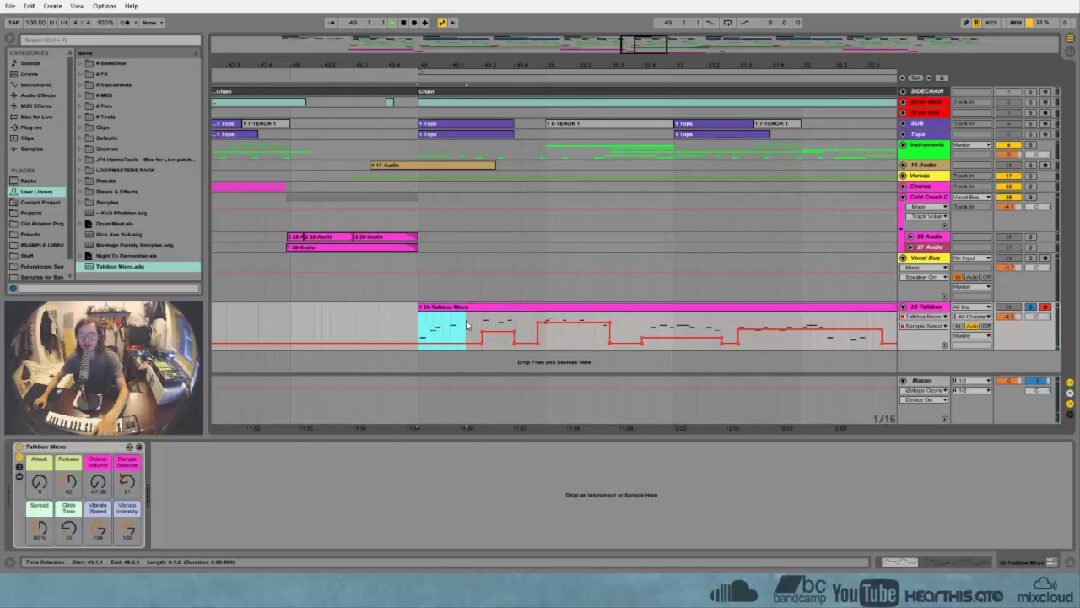
{"action": "left_click", "coordinate": [412, 329]}
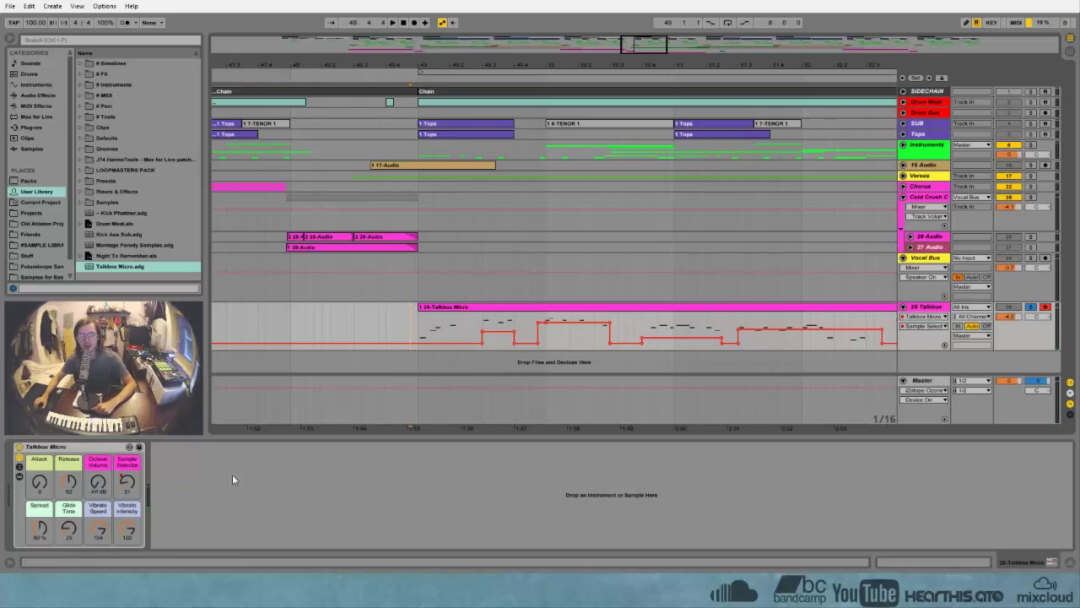
{"action": "left_click", "coordinate": [72, 448]}
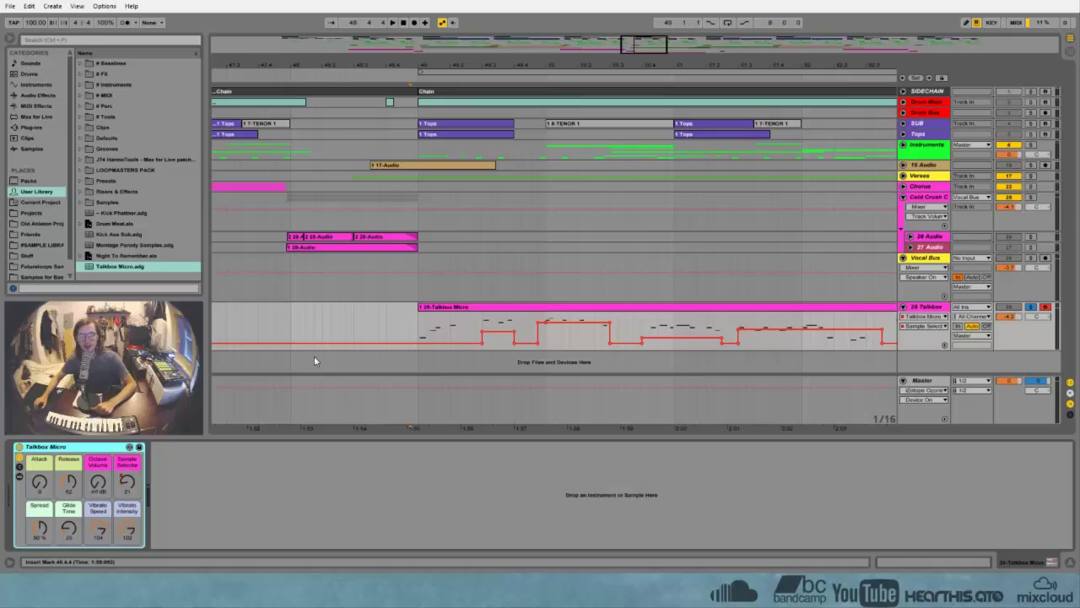